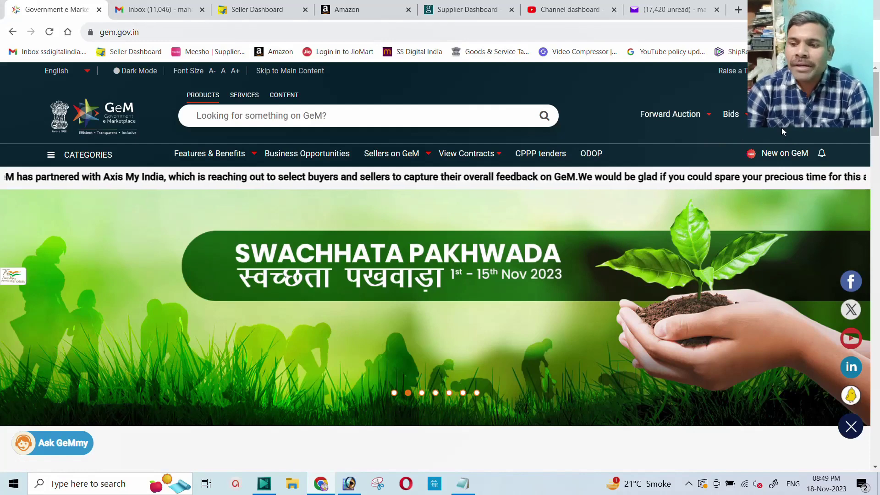
Go to the GeM login page, open seller registration in a separate tab and look over its pre-requisites section
left_click(824, 128)
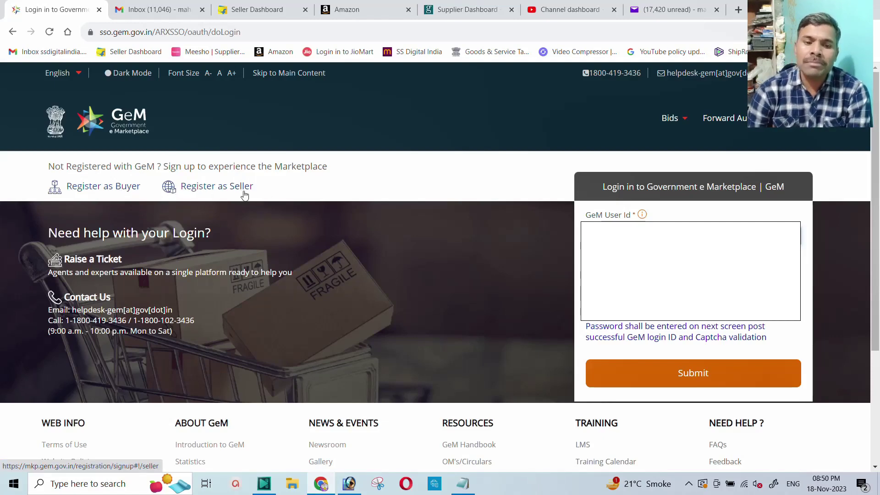
right_click(220, 190)
key("Escape")
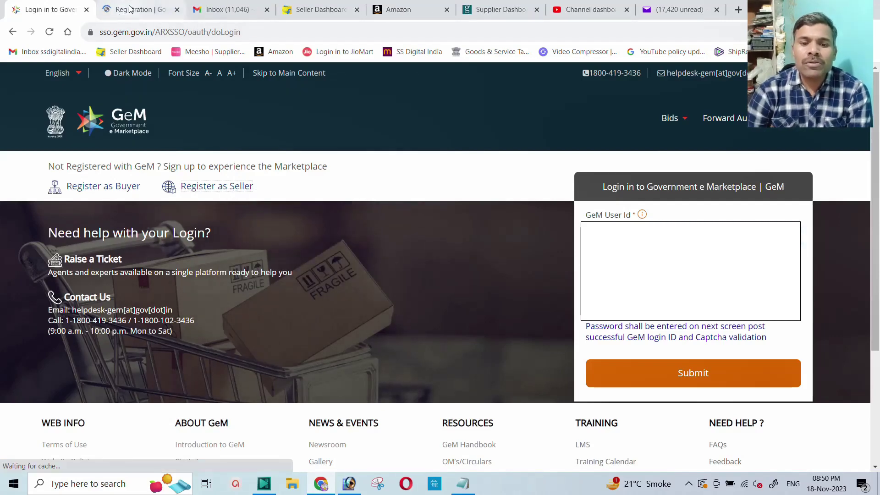
left_click(130, 9)
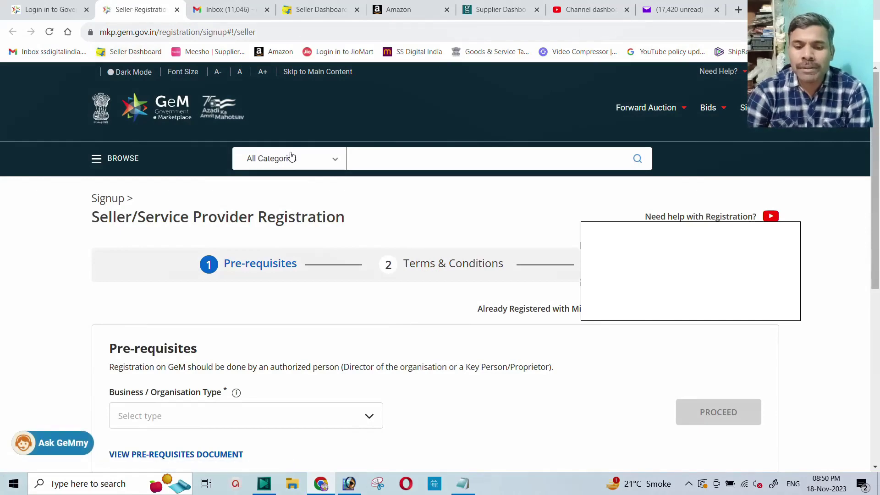
scroll(381, 281, "down", 3)
scroll(367, 275, "down", 4)
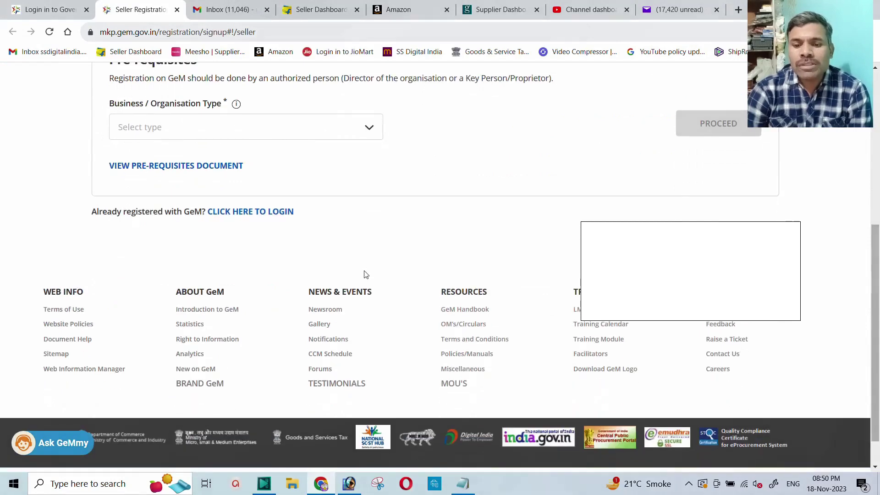
scroll(363, 275, "up", 6)
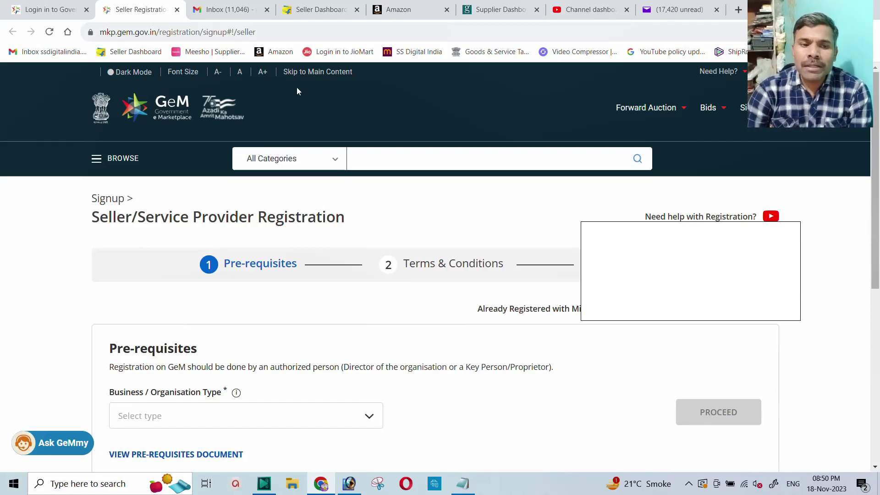
Return to the GeM login page, log in with the seller's user ID and password, and agree to update the TAN
left_click(40, 10)
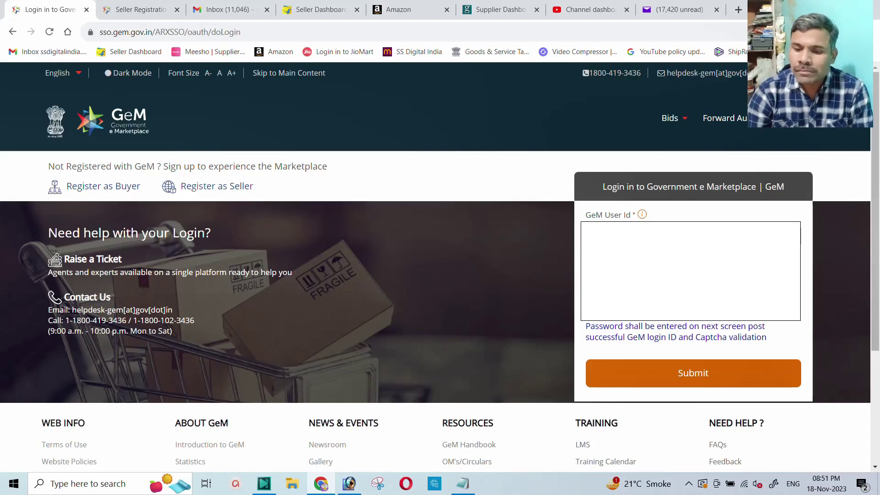
left_click(703, 377)
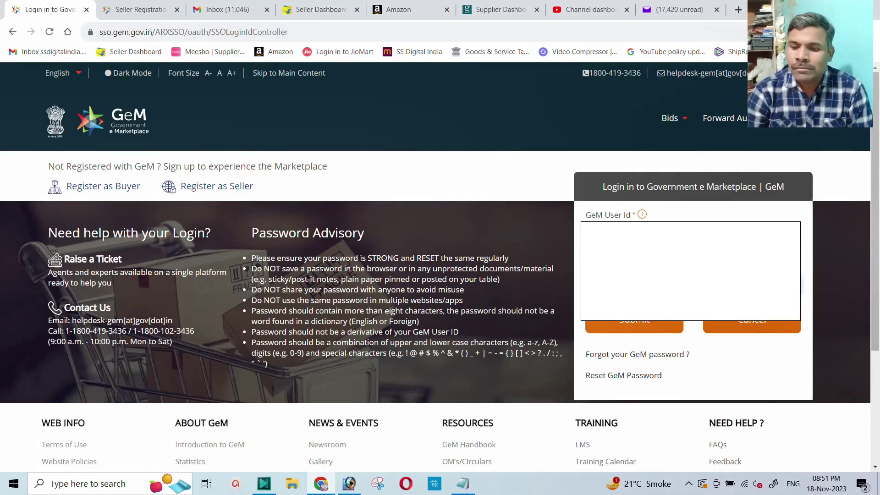
left_click(625, 324)
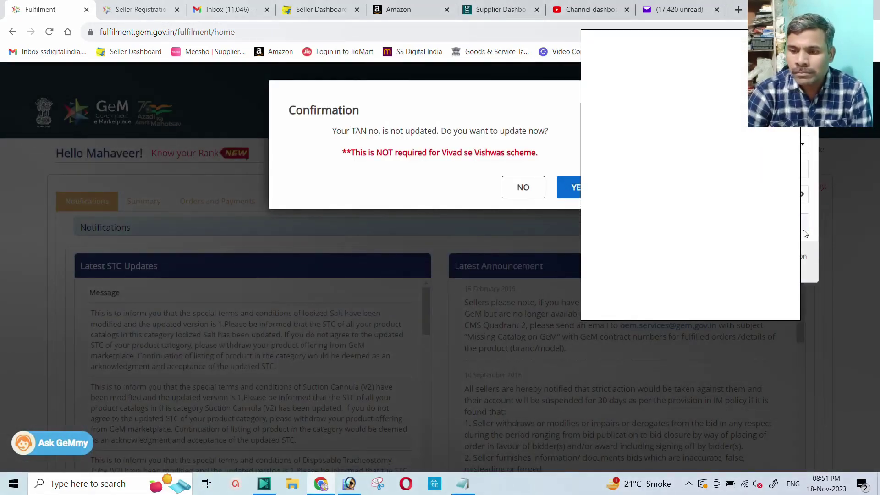
left_click(578, 184)
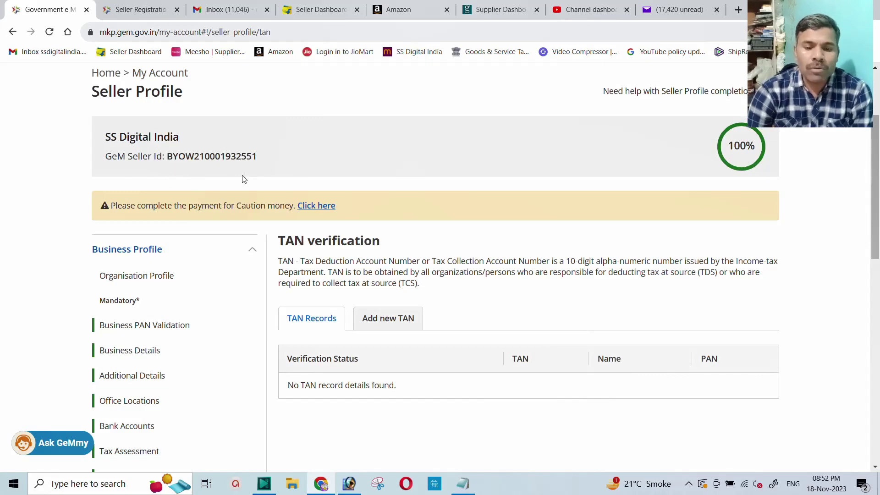
Open the Tax Assessment section of the seller's business profile and start adding a new tax assessment
scroll(48, 197, "down", 3)
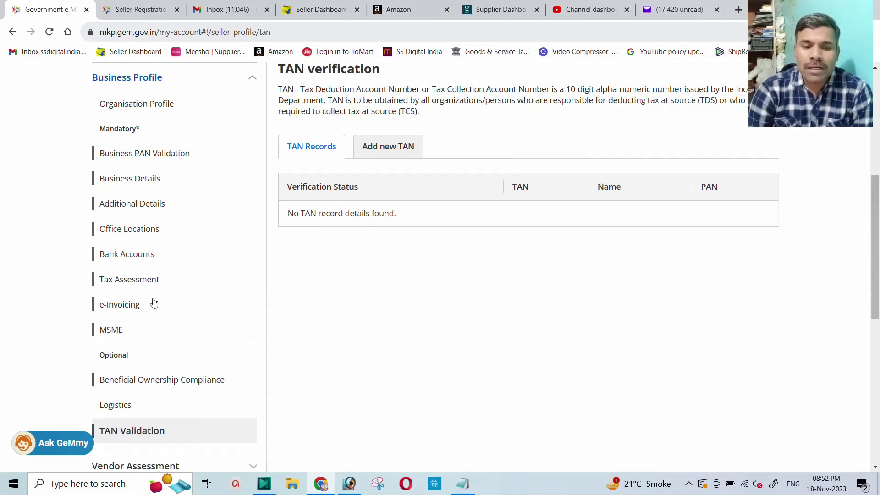
left_click(134, 284)
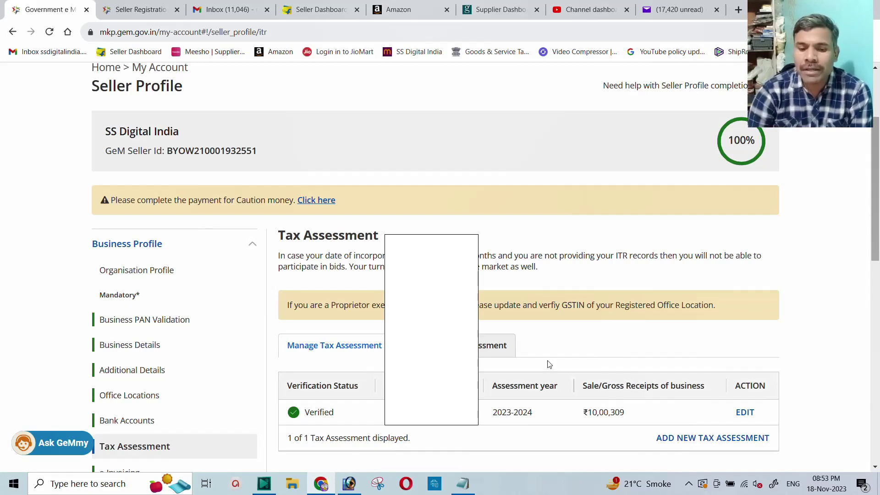
scroll(548, 365, "down", 3)
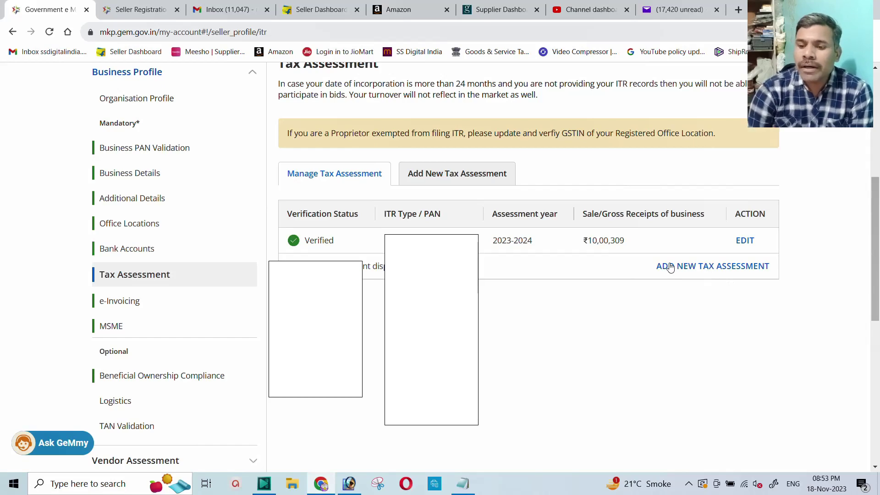
left_click(687, 270)
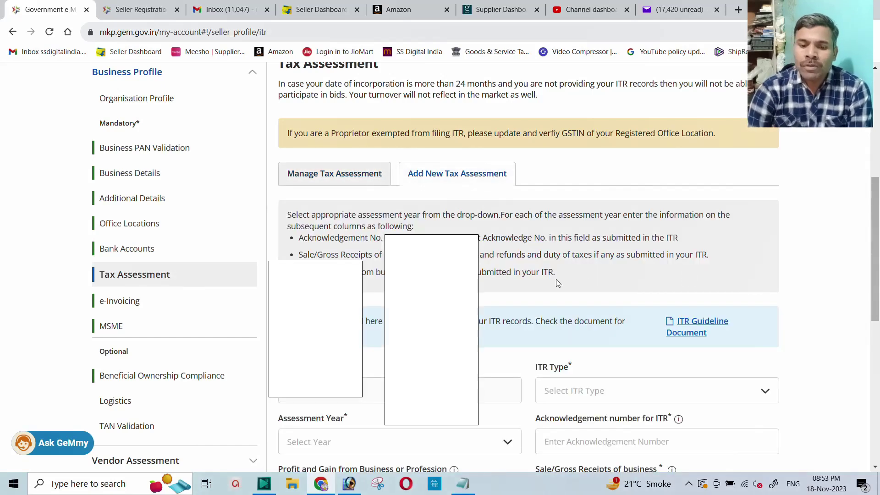
Set the new tax assessment's ITR type to ITR-4 and assessment year to 2023-2024, then select the ITR acknowledgement number field
scroll(510, 263, "down", 1)
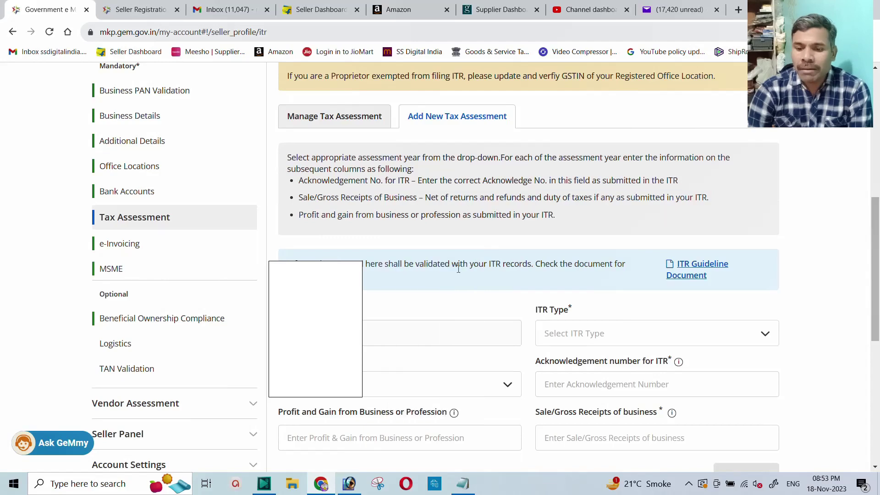
scroll(392, 299, "down", 1)
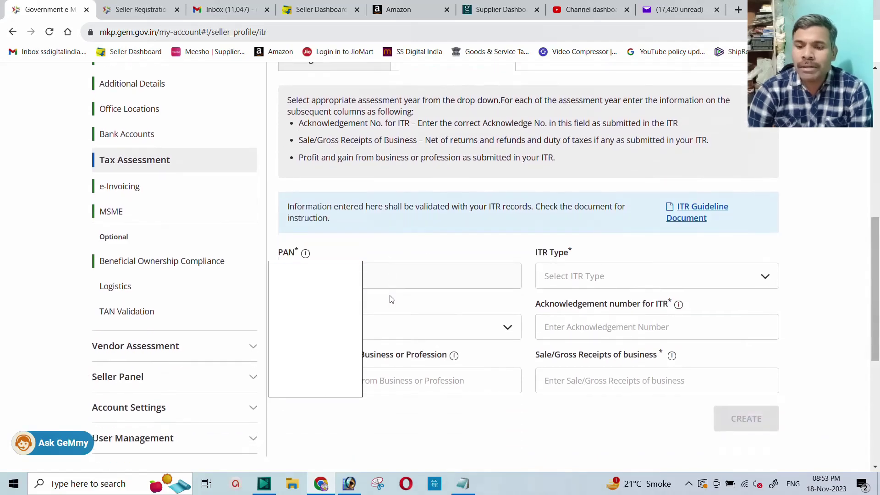
left_click(589, 281)
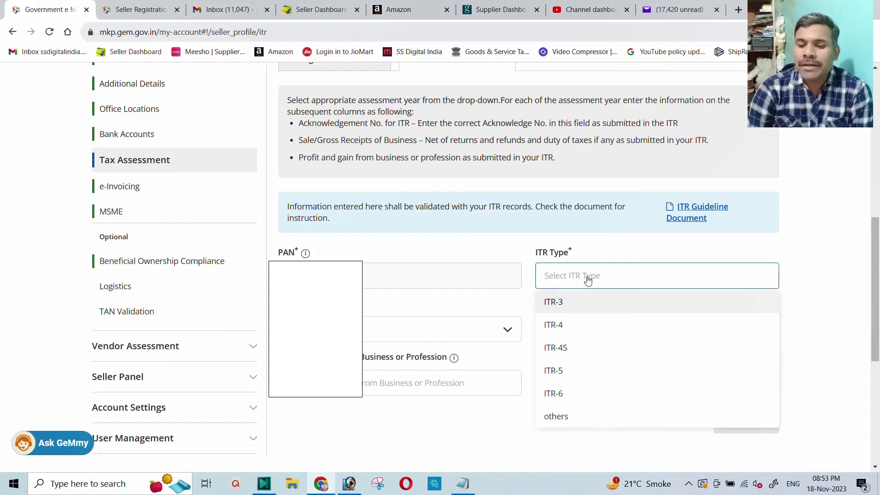
left_click(563, 325)
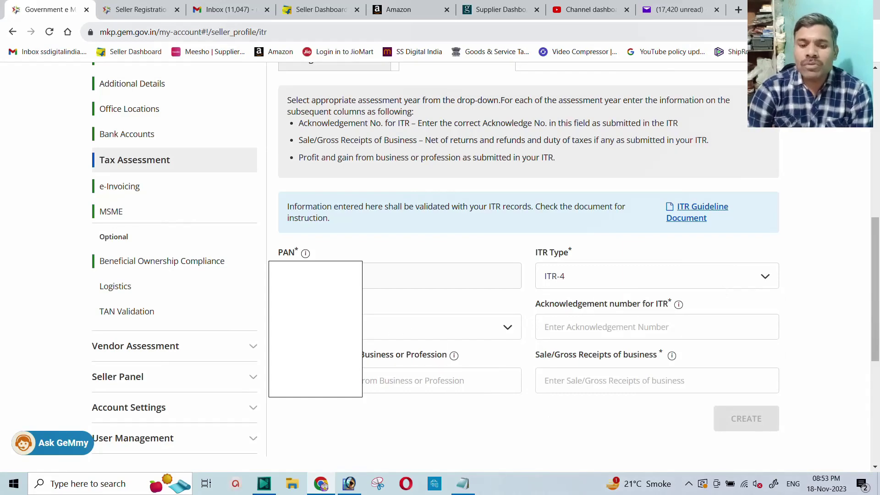
left_click(412, 327)
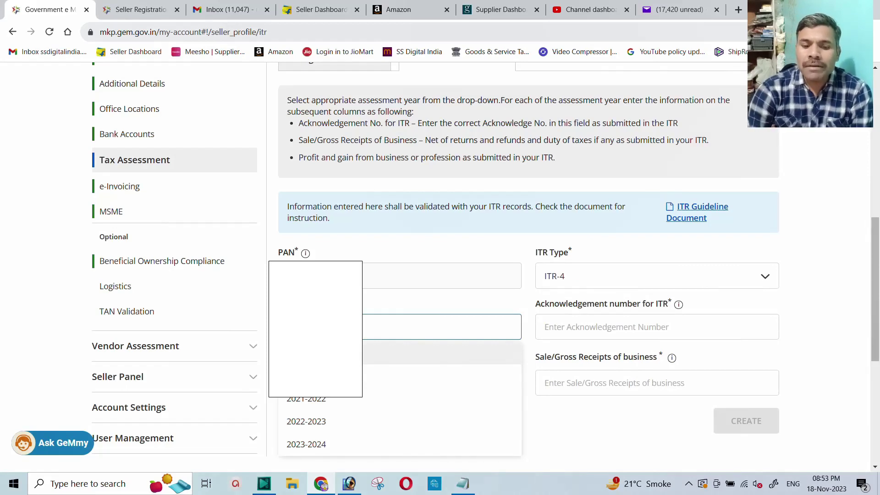
left_click(302, 444)
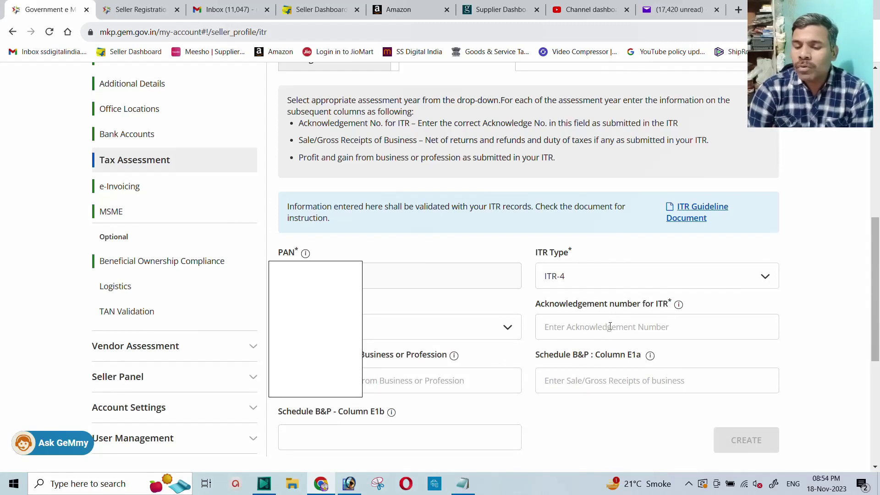
left_click(563, 330)
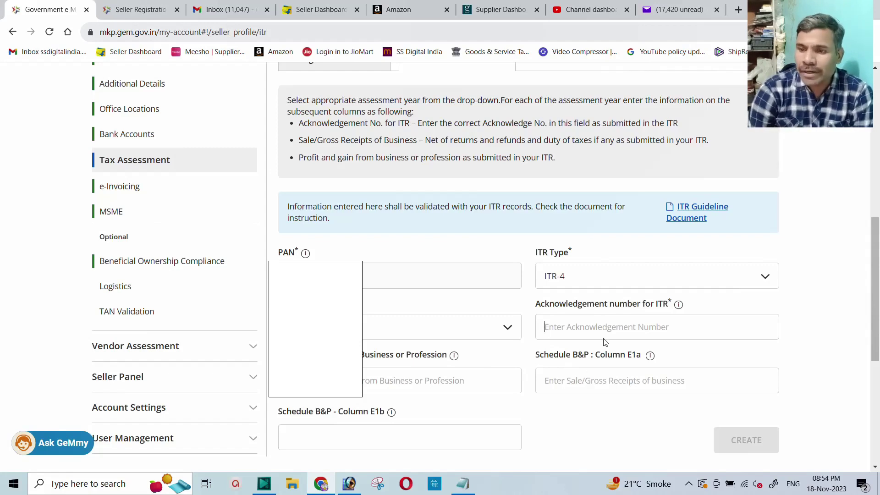
Search Google for "income tax" in a new tab
left_click(739, 10)
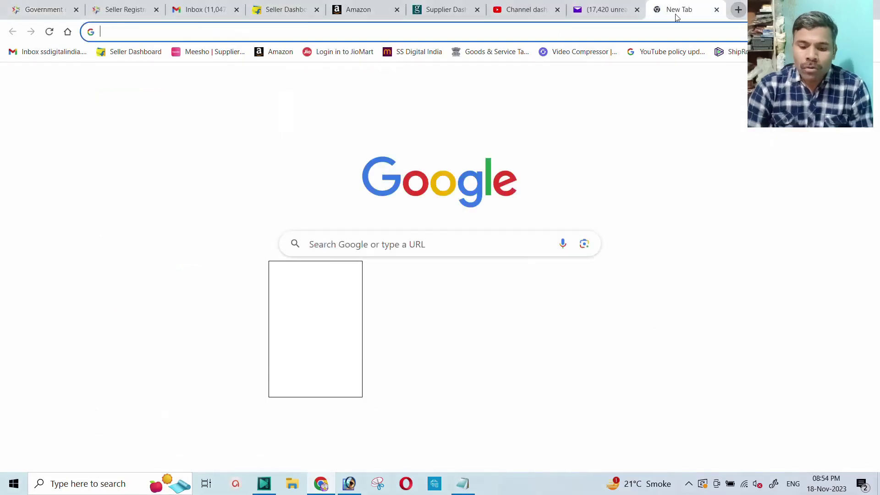
type("in")
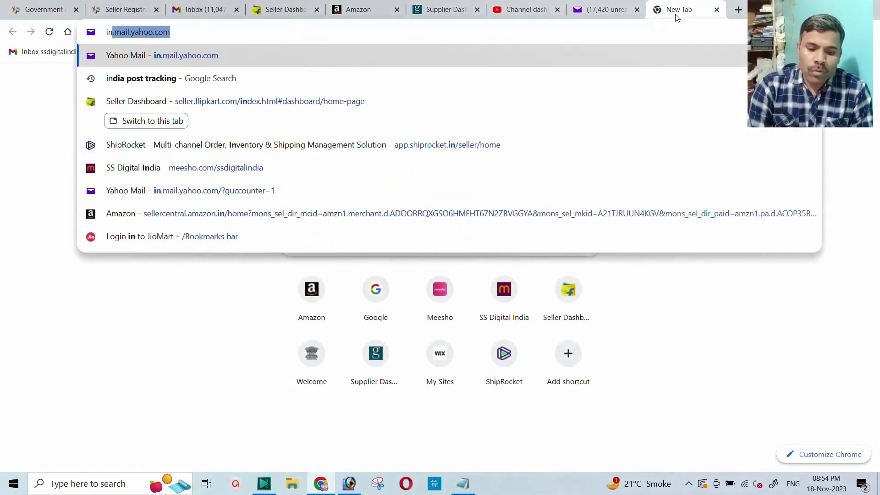
type("com")
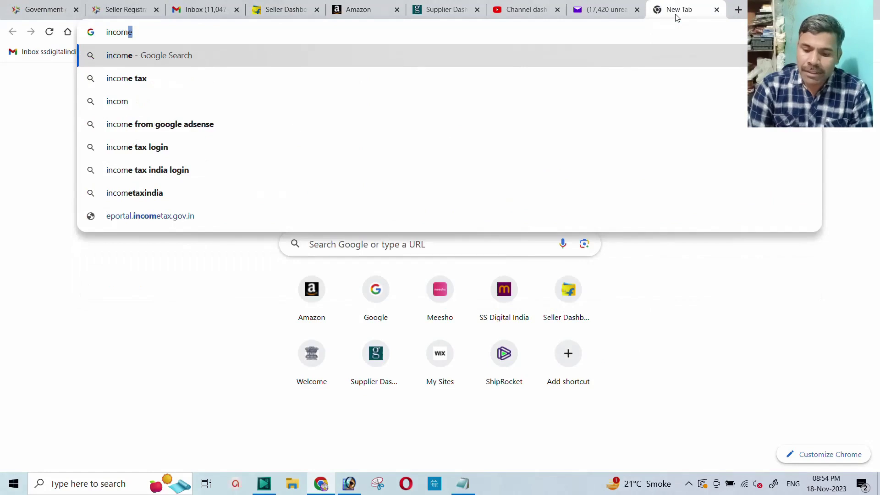
key("Down")
key("Return")
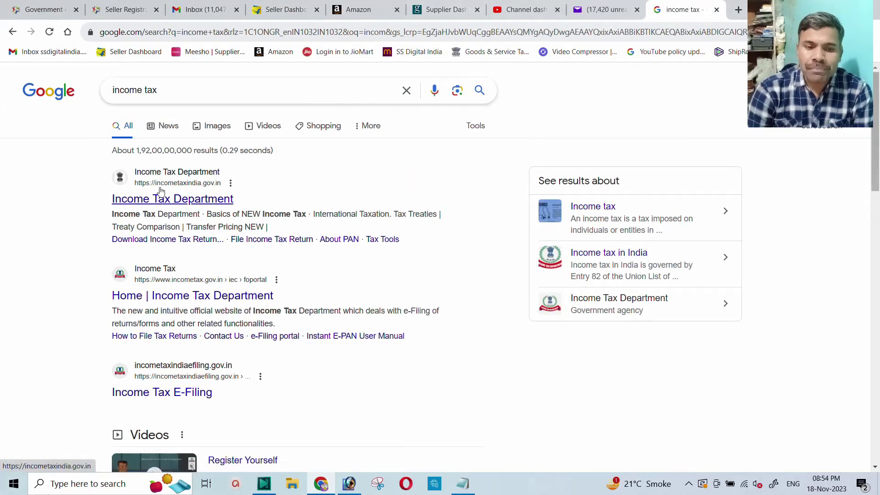
left_click(150, 201)
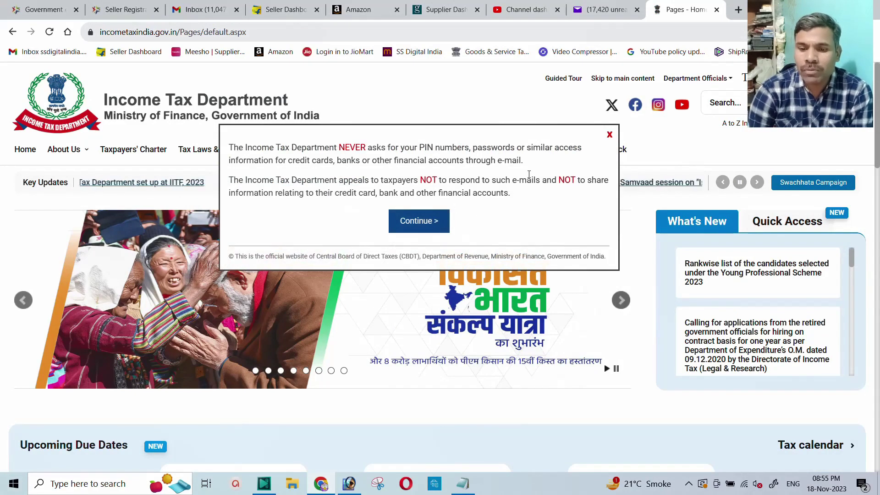
left_click(414, 224)
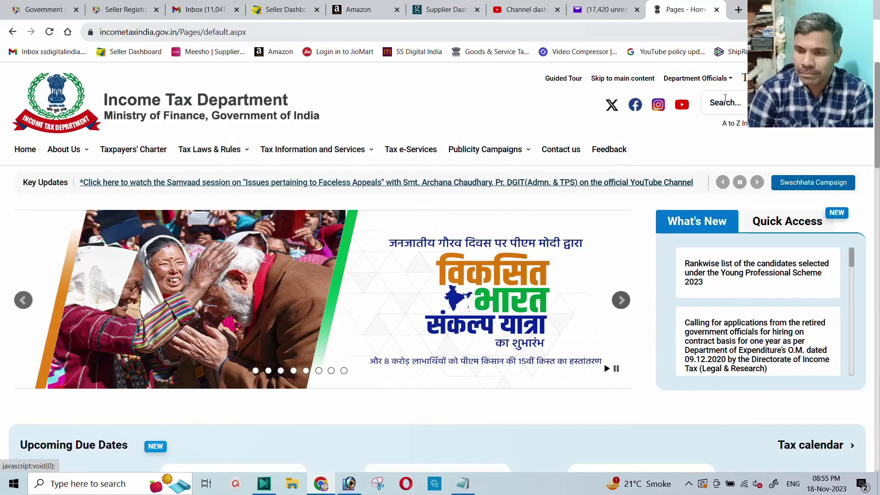
mouse_move(185, 151)
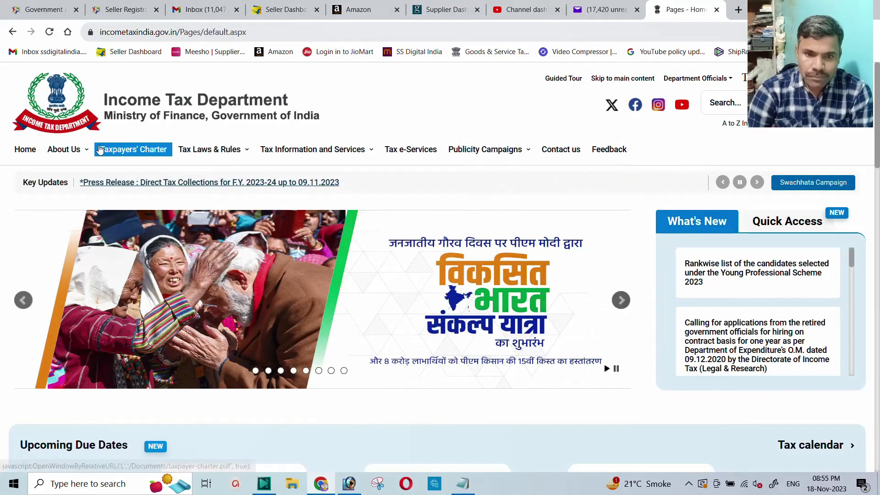
mouse_move(457, 160)
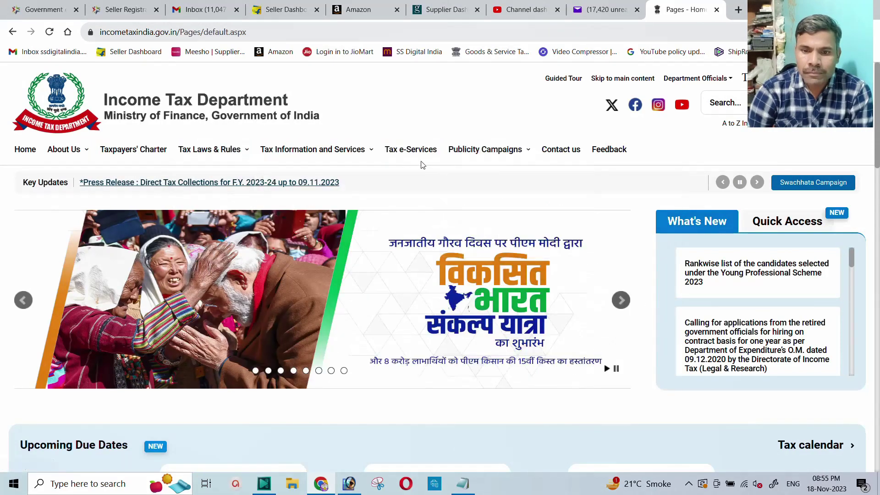
left_click(404, 154)
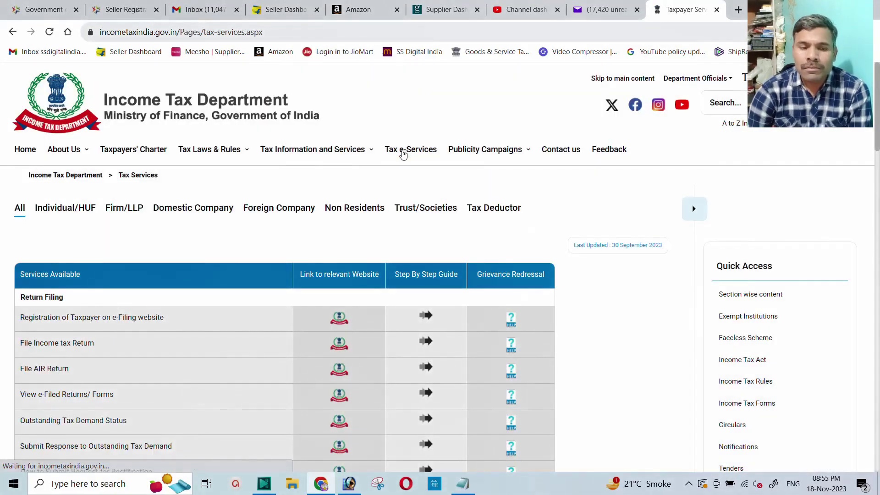
left_click(12, 33)
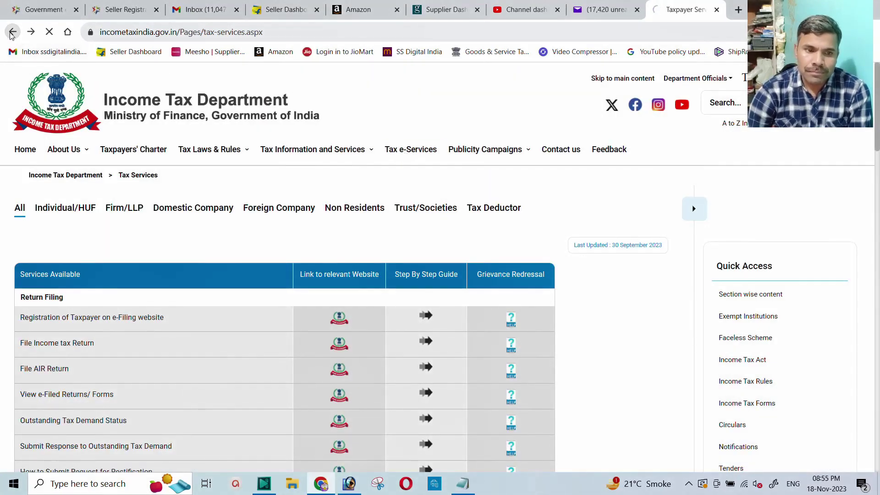
left_click(12, 32)
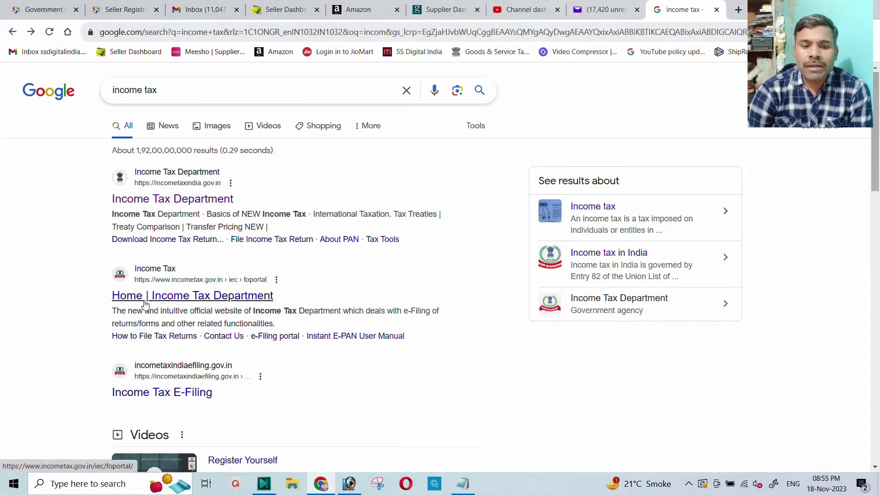
Open the Income Tax Department e-Filing home page from the search results and start logging in with the taxpayer's user ID
left_click(167, 300)
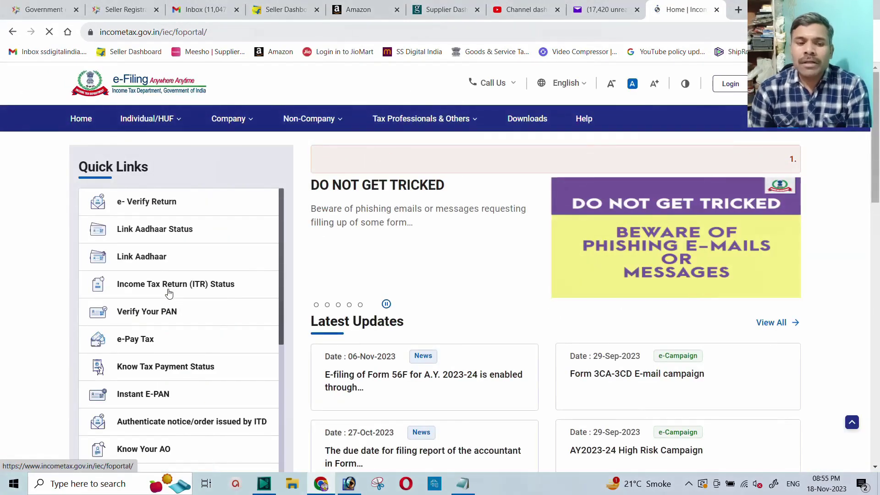
left_click(729, 88)
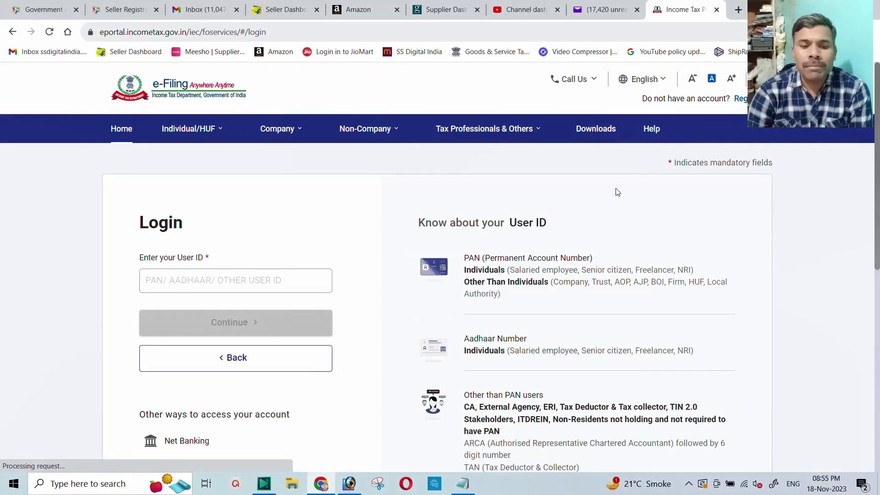
left_click(207, 281)
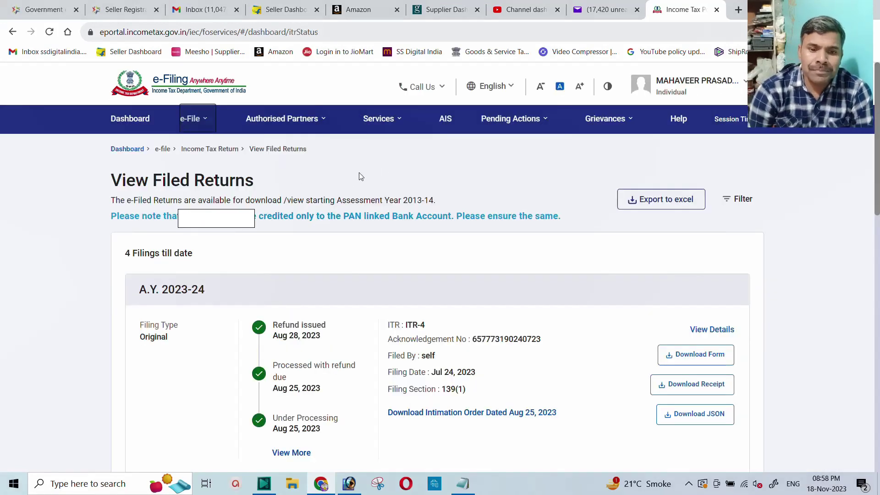
Return to the e-Filing dashboard and open the list of filed income tax returns
left_click(196, 121)
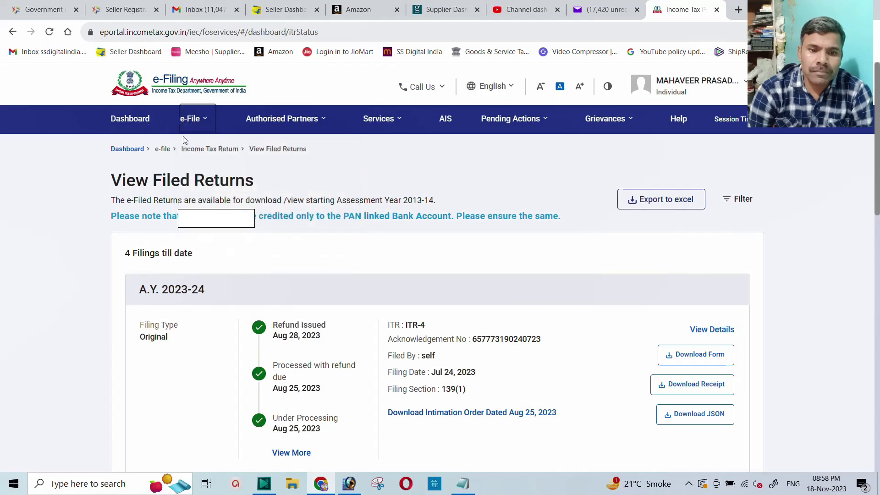
left_click(196, 121)
left_click(189, 147)
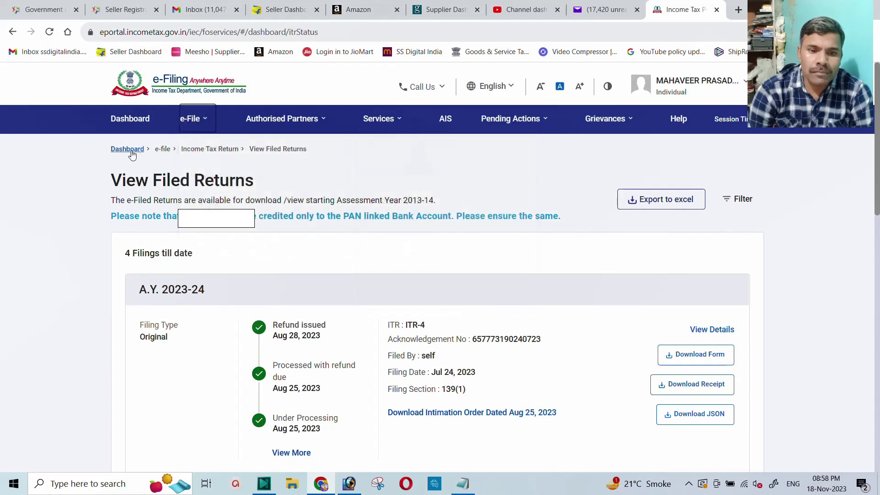
left_click(128, 149)
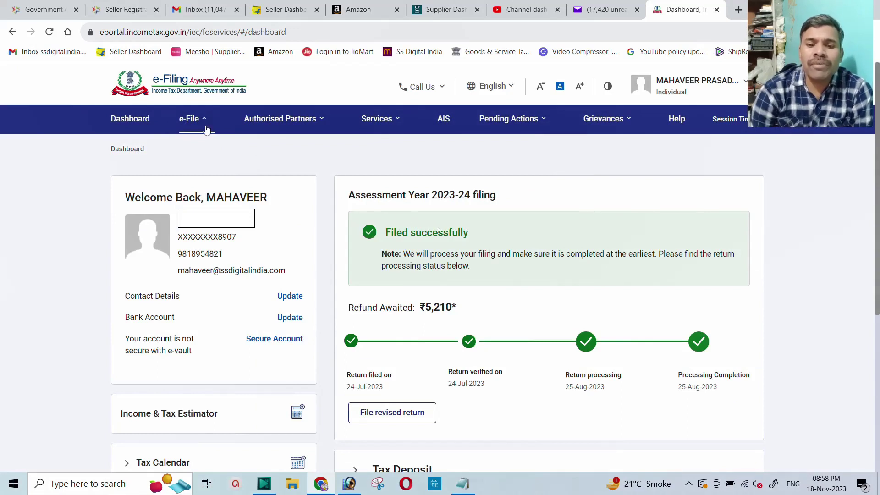
left_click(190, 120)
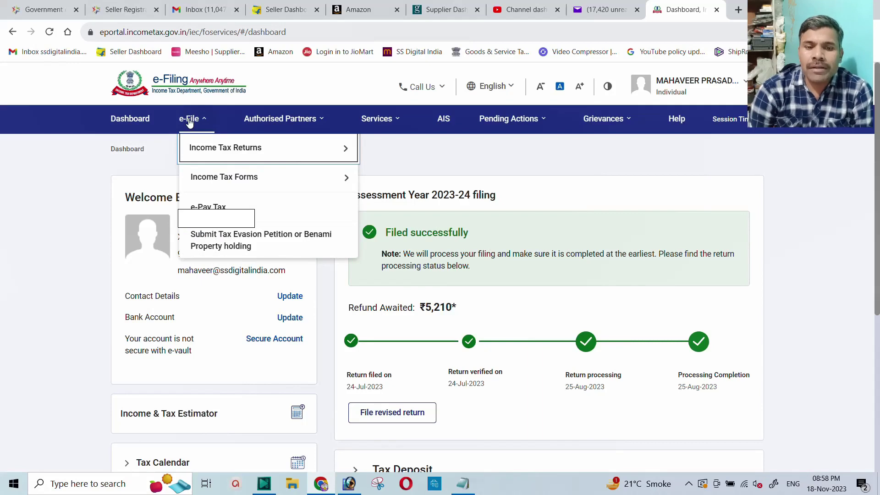
mouse_move(207, 155)
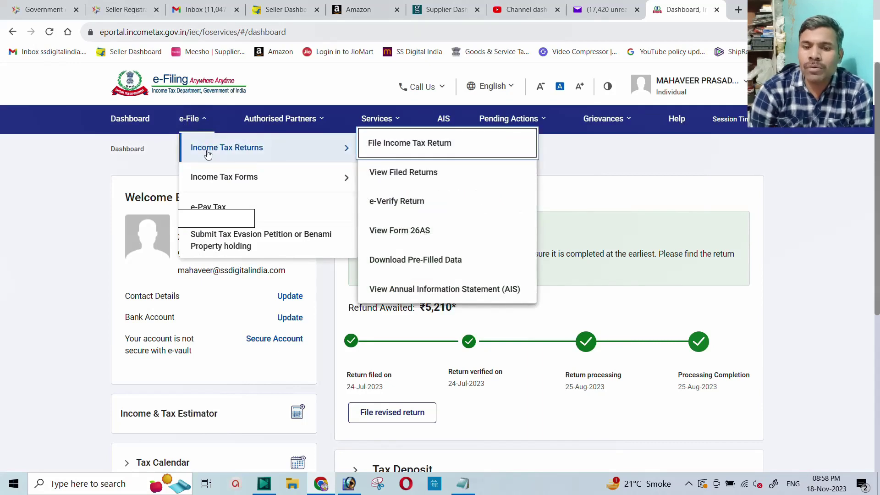
left_click(401, 178)
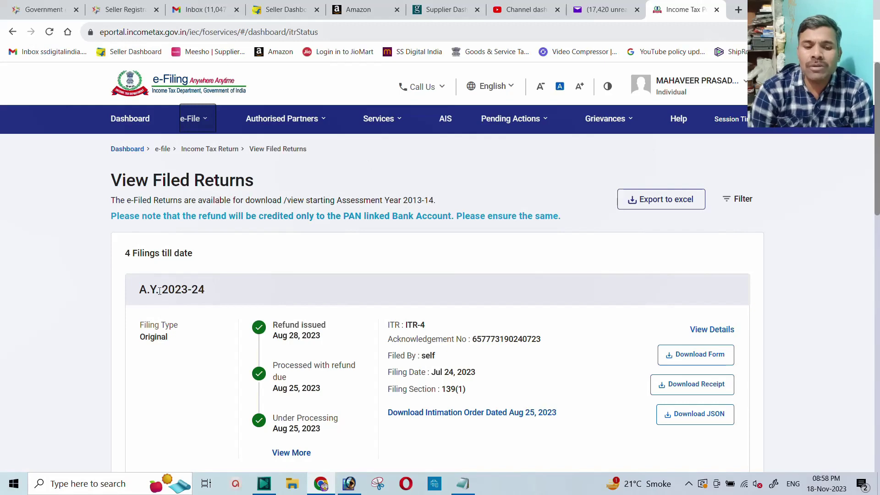
Highlight the A.Y. 2023-24 return's assessment year, ITR type and acknowledgement number, and check them against the GeM tax assessment form
left_click_drag(161, 289, 206, 289)
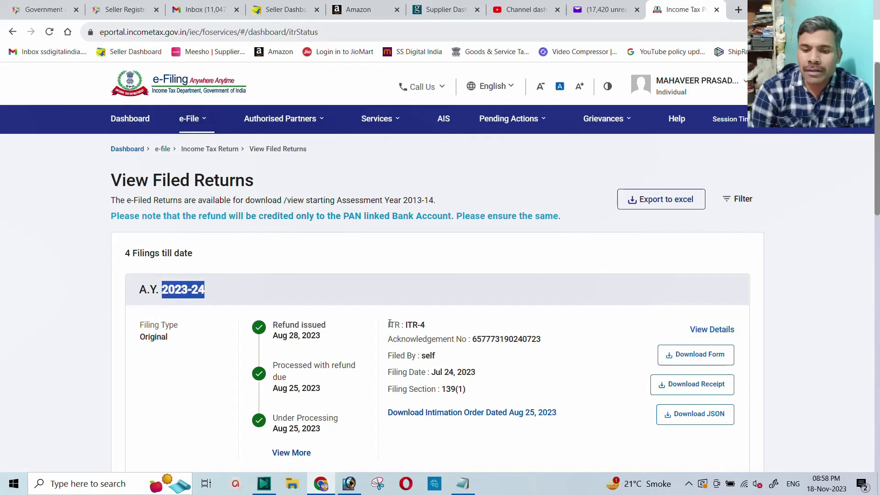
left_click_drag(389, 324, 434, 315)
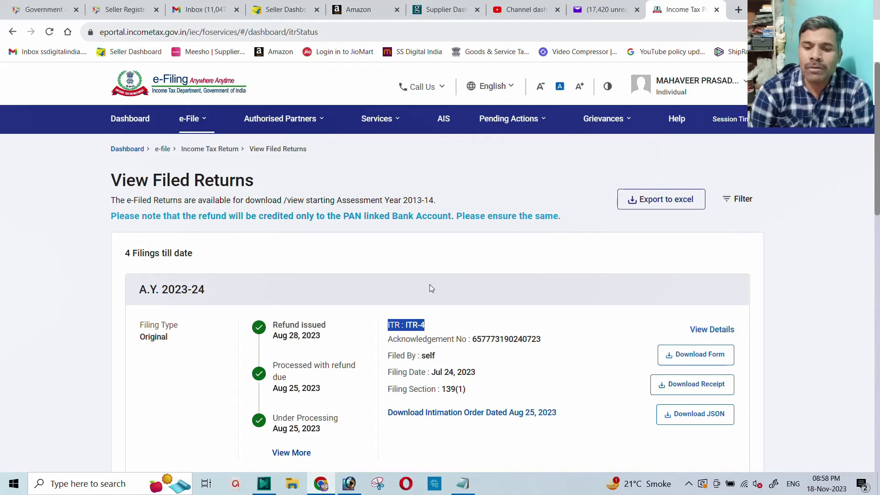
left_click_drag(387, 339, 542, 340)
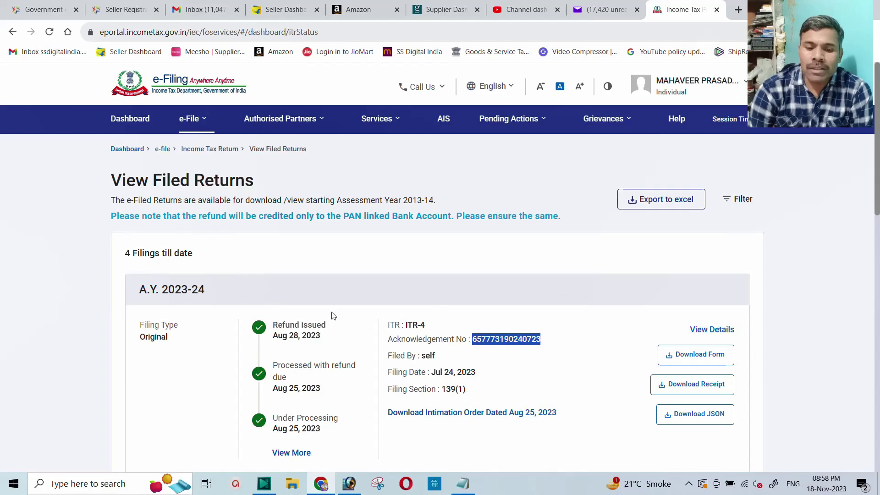
left_click(481, 339)
left_click(47, 10)
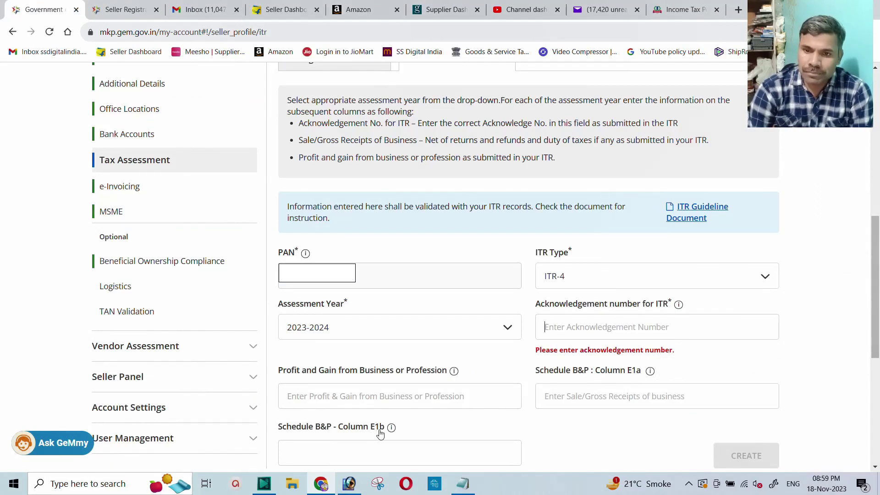
Download the ITR form for A.Y. 2023-24 from the e-Filing portal and open the downloaded PDF
left_click(683, 10)
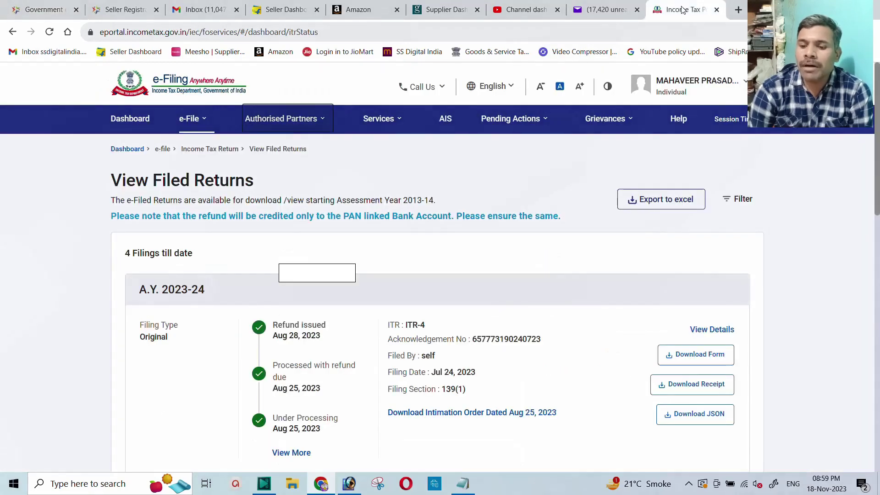
left_click(695, 359)
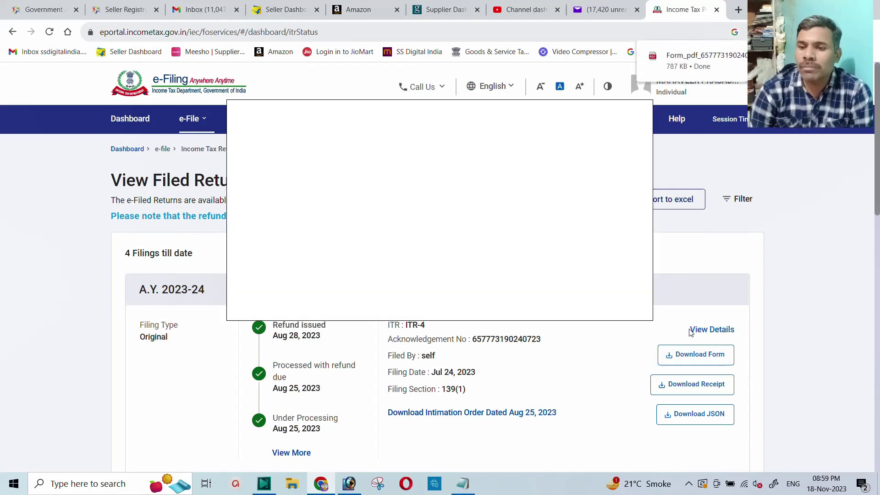
left_click(691, 331)
left_click(701, 58)
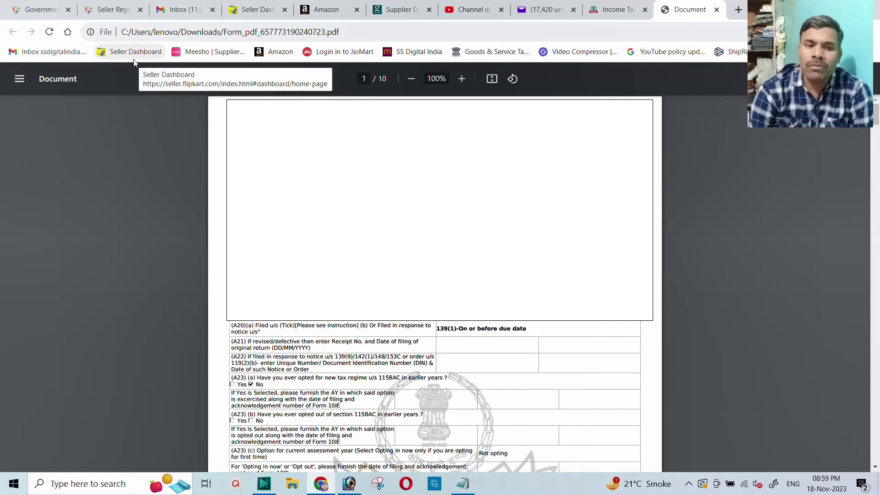
Check which Schedule B&P columns the GeM form requires and find Schedule BP in the downloaded ITR form
left_click(39, 9)
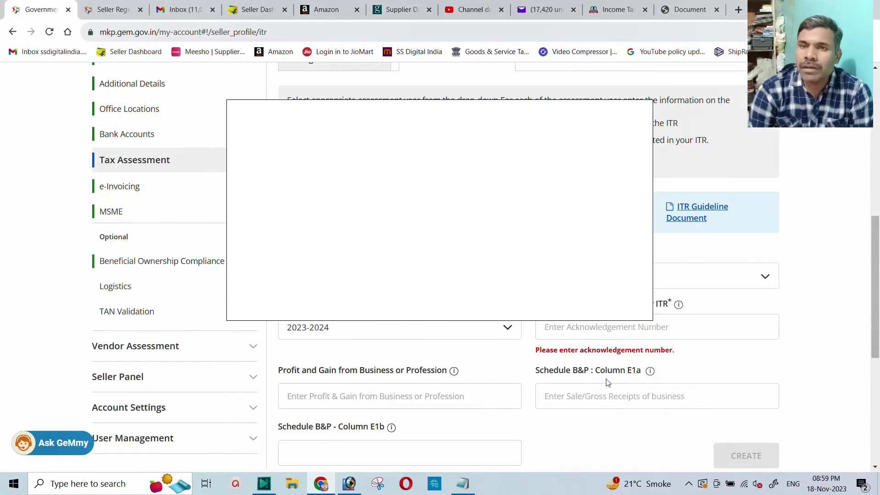
left_click(682, 10)
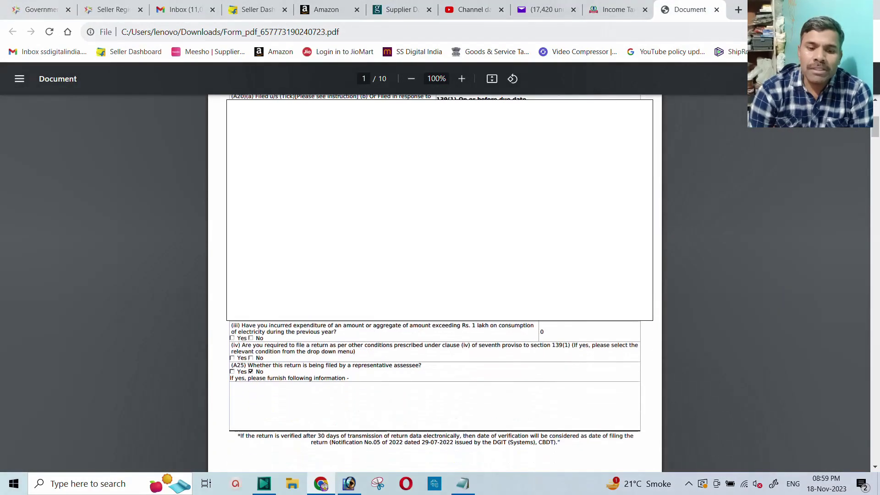
scroll(247, 182, "down", 6)
scroll(250, 206, "down", 5)
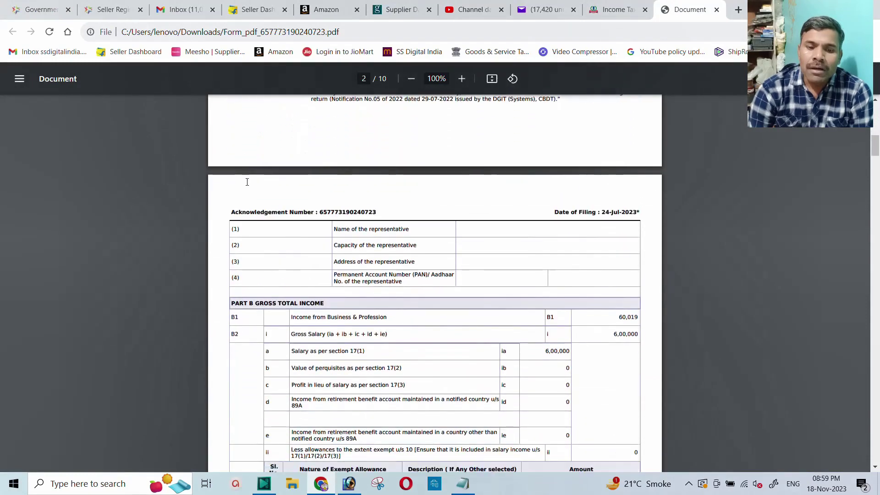
scroll(244, 262, "down", 12)
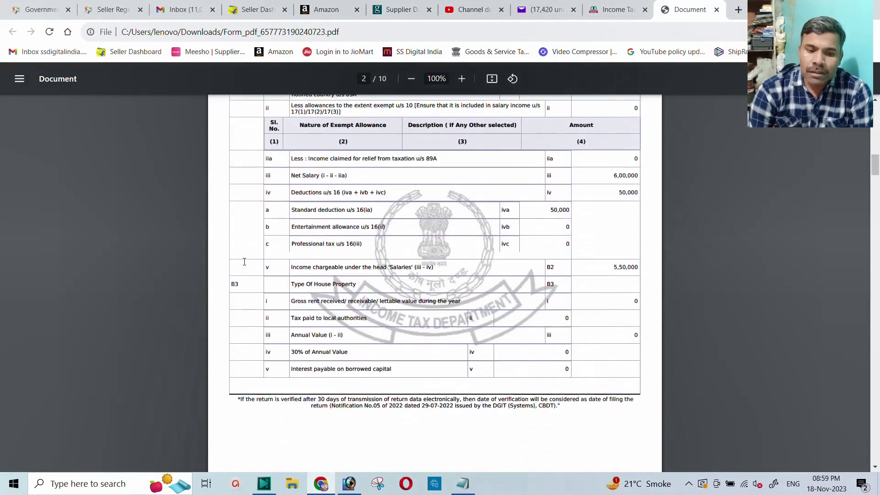
scroll(245, 262, "down", 12)
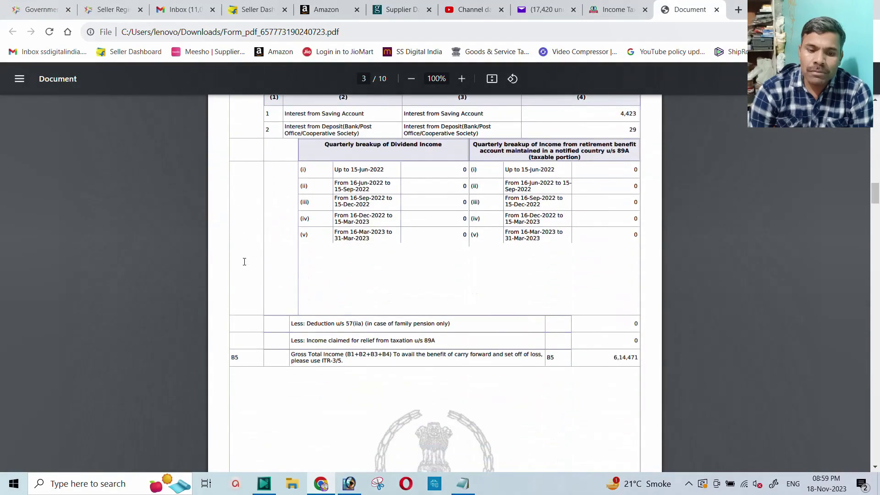
scroll(245, 261, "down", 11)
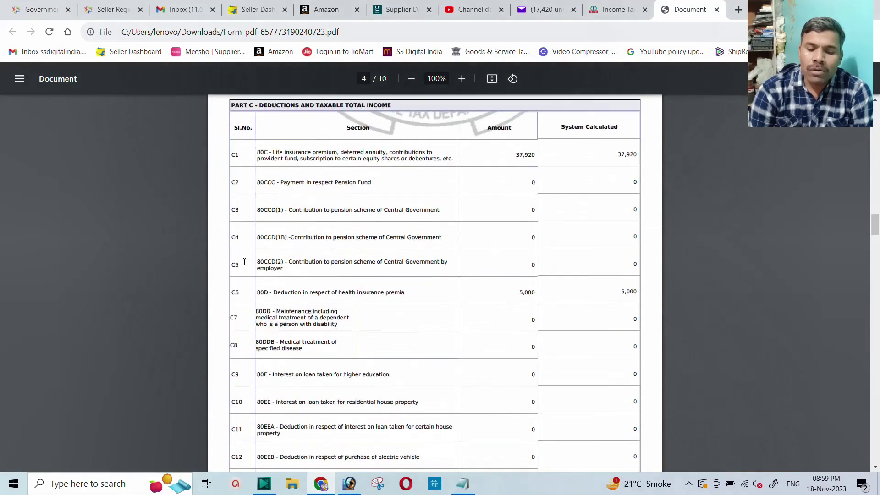
scroll(244, 262, "down", 13)
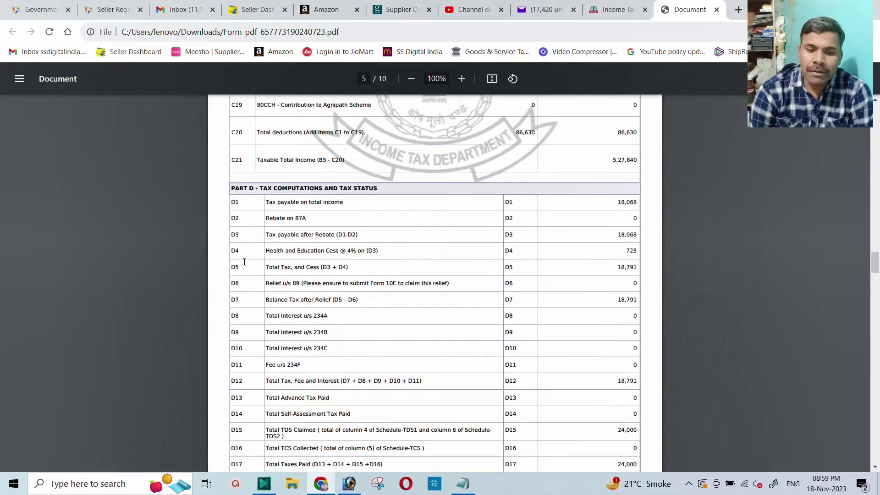
scroll(245, 261, "down", 5)
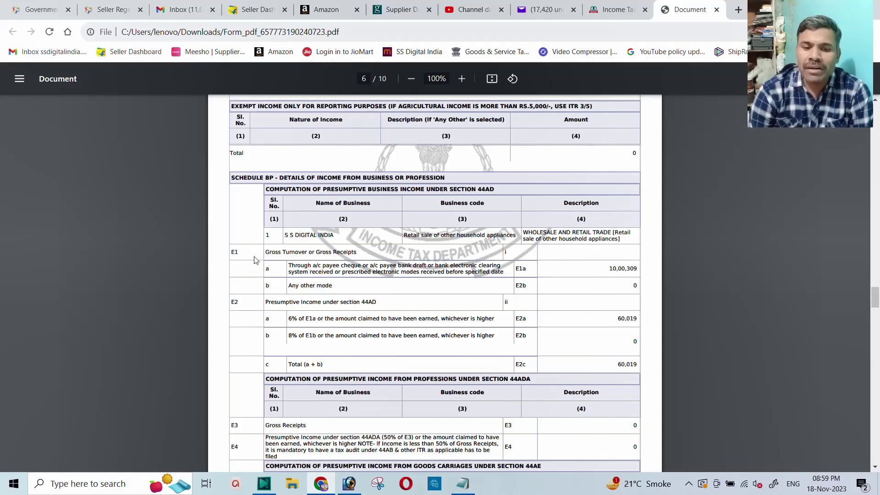
Highlight the E1 gross turnover row and its E1a amount in Schedule BP of the ITR form
left_click_drag(231, 253, 242, 253)
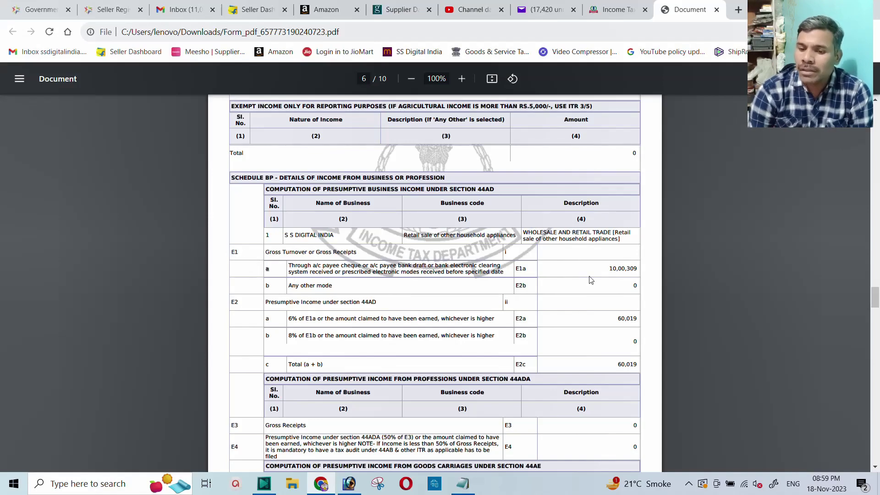
left_click_drag(606, 268, 635, 268)
left_click(621, 271)
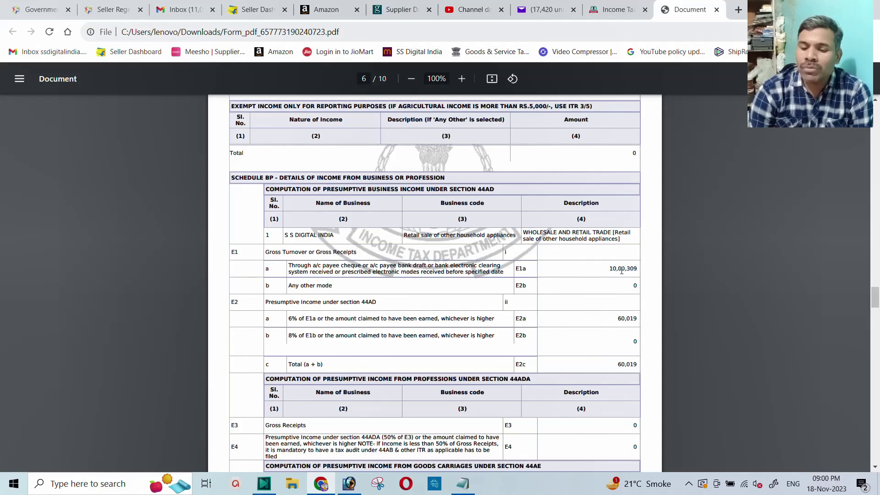
left_click_drag(606, 269, 639, 269)
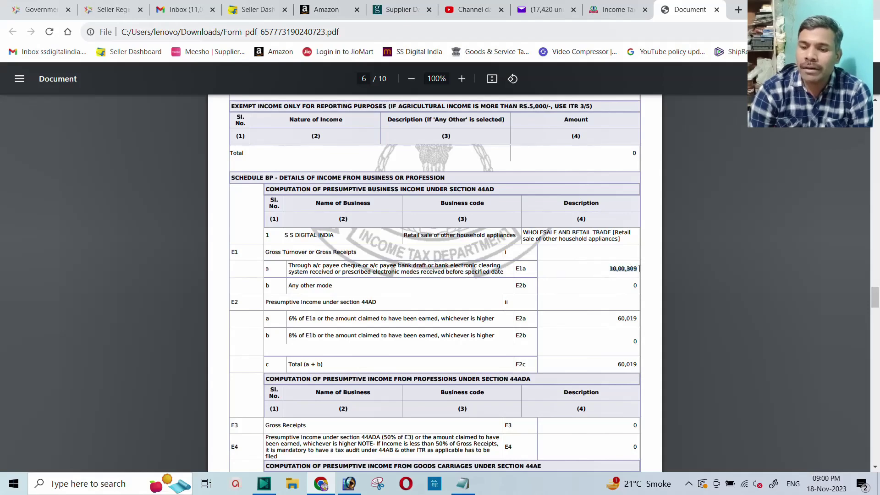
left_click(617, 273)
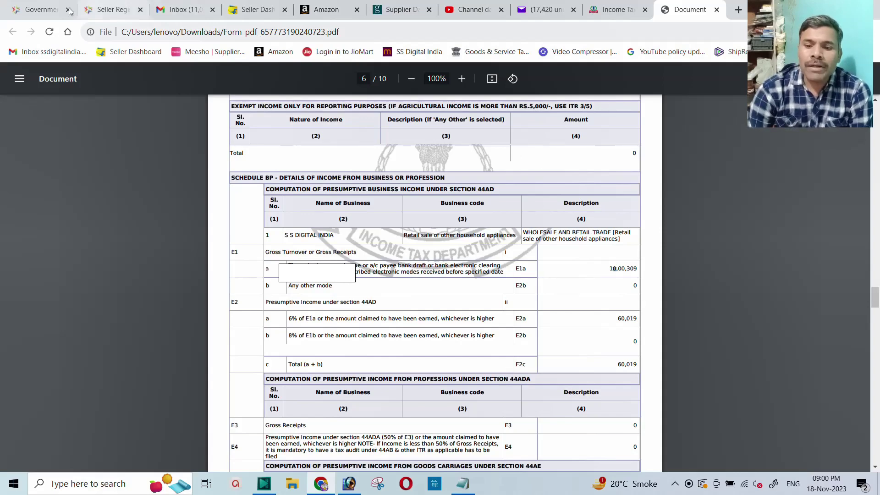
Check the GeM form's acknowledgement field and highlight the A.Y. 2023-24 acknowledgement number on the e-Filing portal
left_click(40, 10)
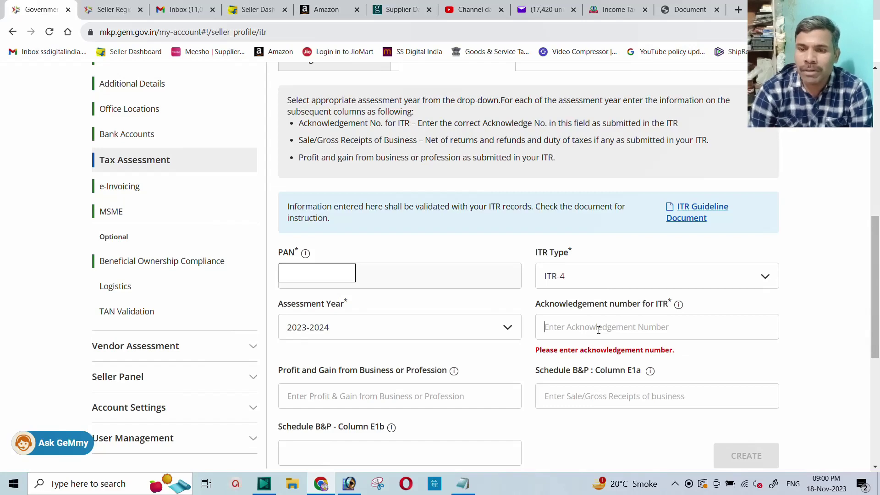
left_click(616, 10)
left_click_drag(472, 339, 539, 341)
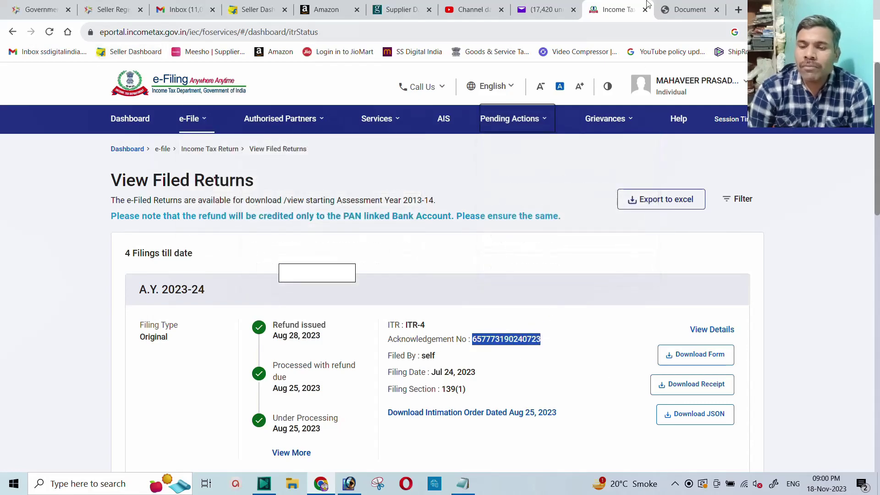
Return to the ITR form PDF and highlight the E1a code and the gross receipts amounts under E1
left_click(683, 10)
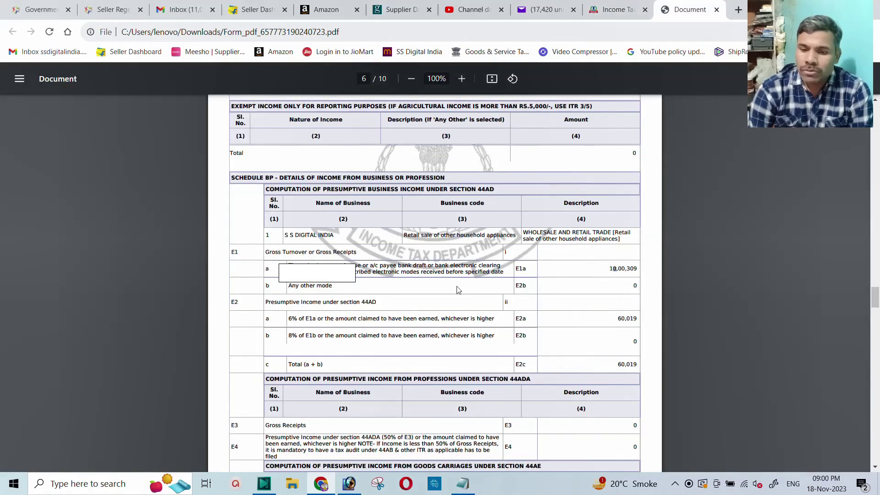
left_click_drag(516, 269, 531, 269)
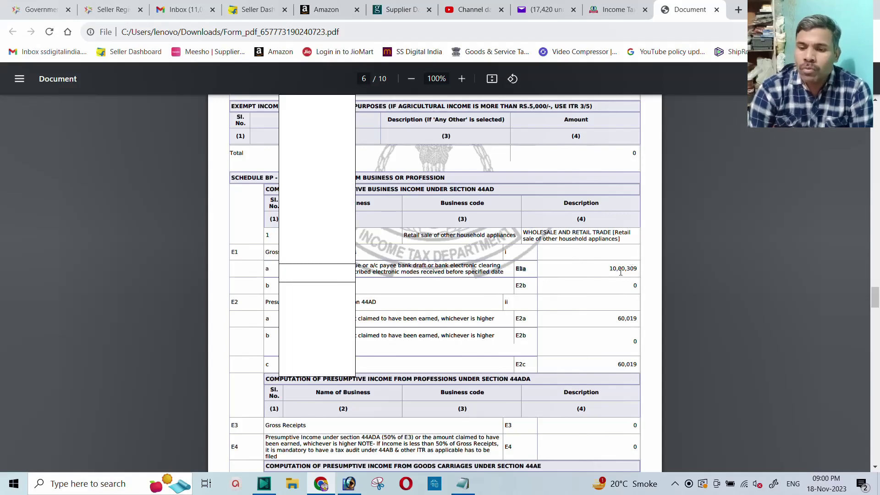
left_click_drag(609, 269, 637, 286)
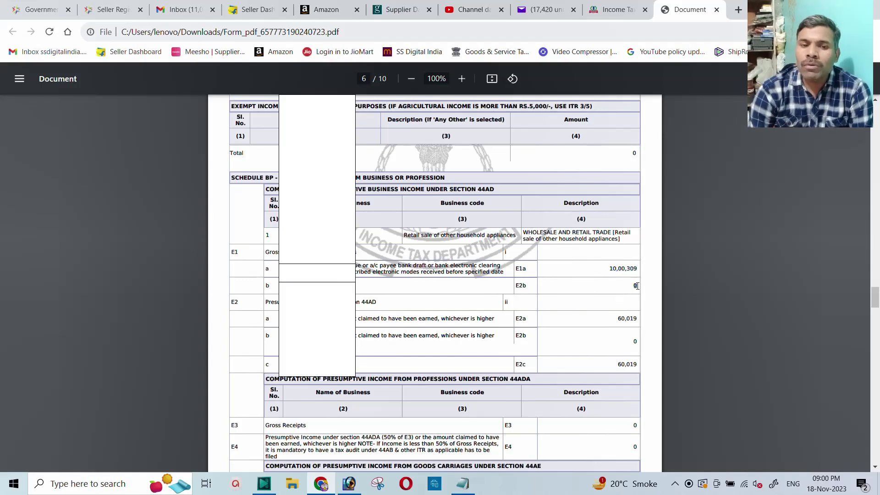
Return to the GeM tax assessment form, select the Schedule B&P Column E1a field and review the remaining fields
left_click(51, 10)
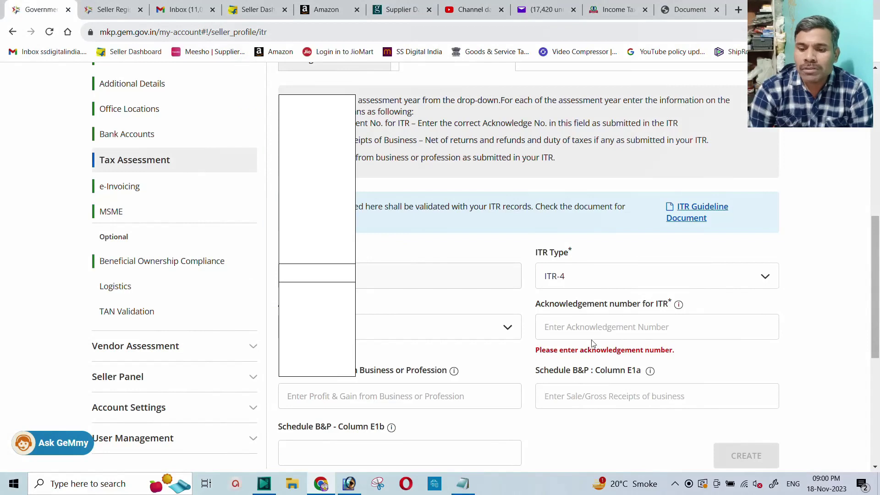
left_click(631, 391)
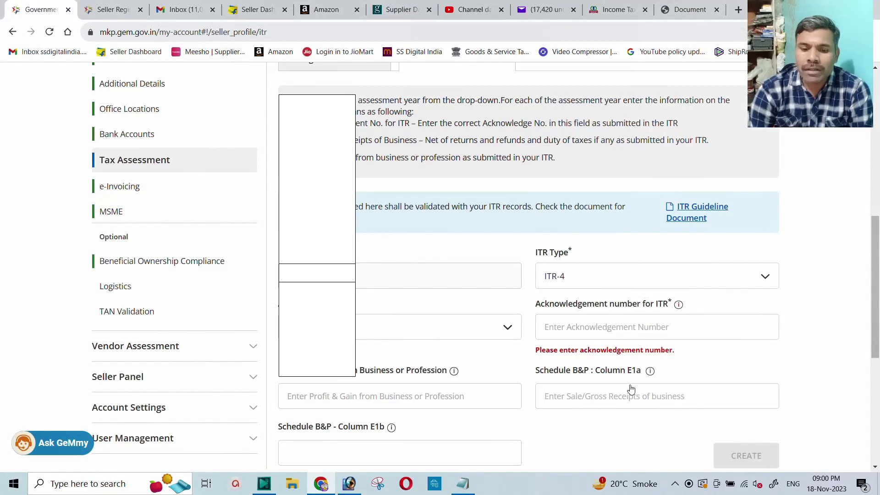
scroll(424, 424, "down", 1)
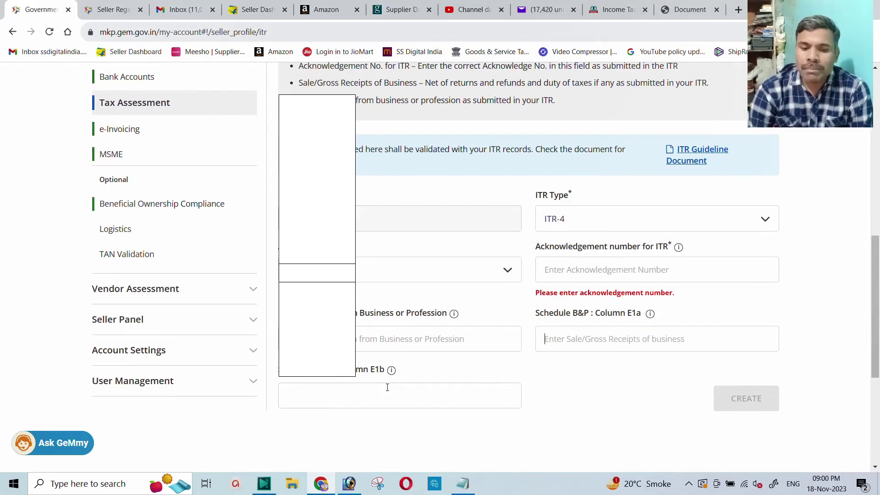
left_click(584, 340)
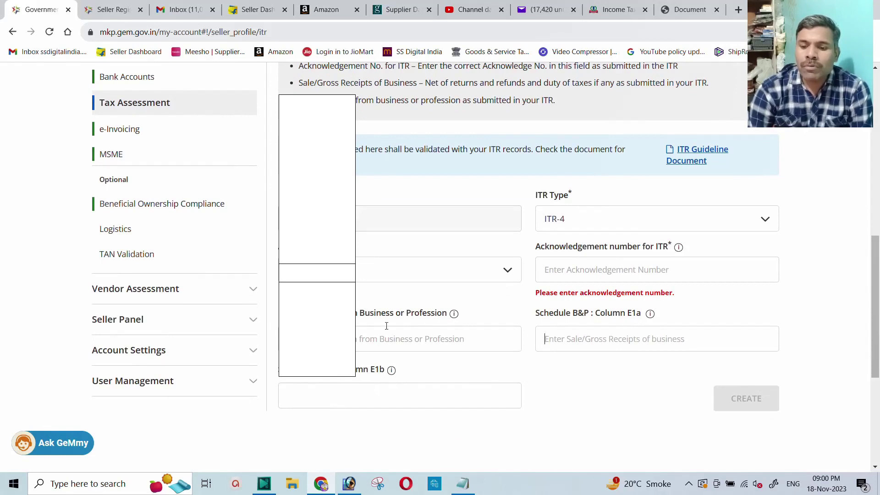
scroll(387, 325, "down", 3)
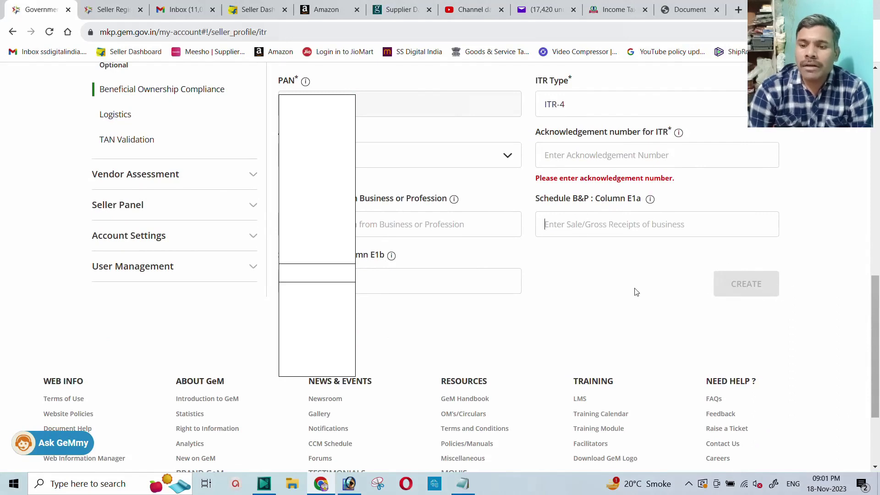
Leave the unfilled new assessment form and view the existing records under Manage Tax Assessment in the GeM seller profile
scroll(634, 290, "up", 1)
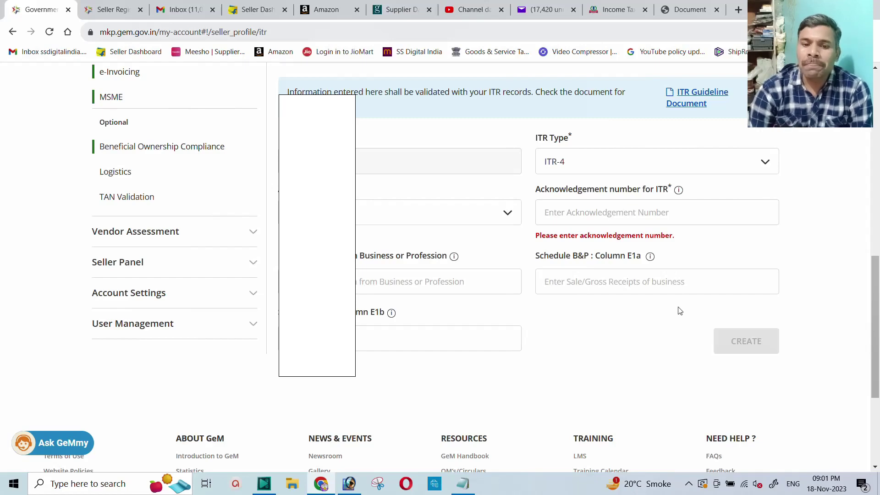
left_click(591, 275)
scroll(560, 269, "up", 1)
scroll(462, 250, "up", 2)
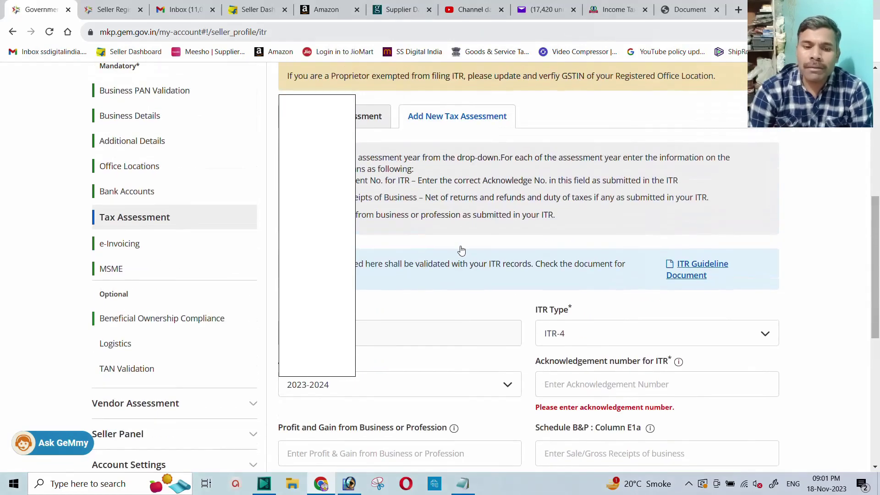
scroll(126, 224, "up", 4)
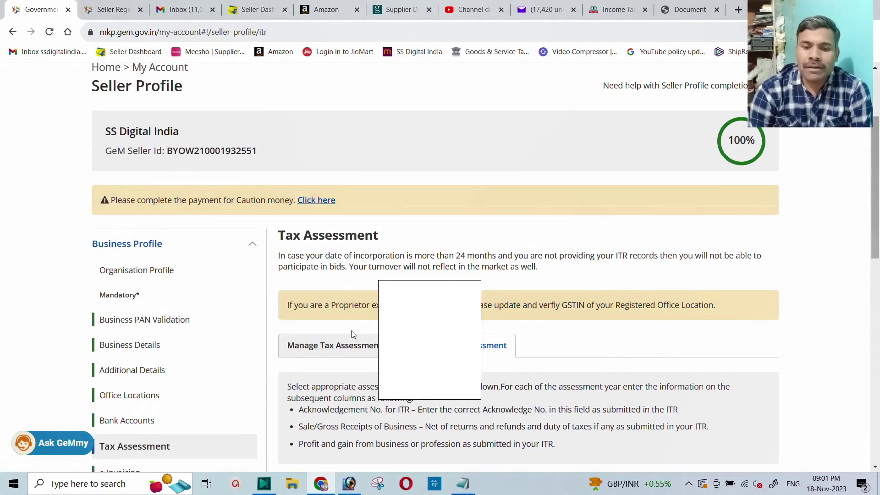
left_click(330, 348)
scroll(331, 344, "down", 1)
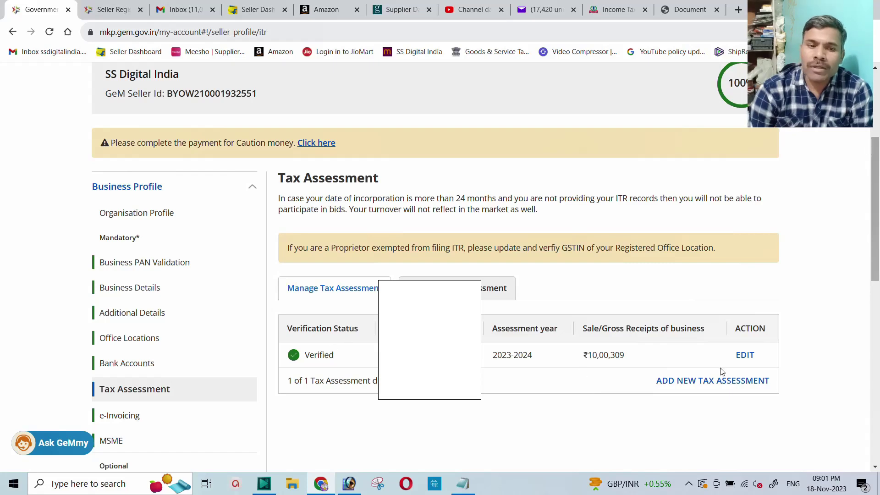
Switch to the e-Filing portal's View Filed Returns page and clear the highlight on the A.Y. 2023-24 acknowledgement number
left_click(617, 10)
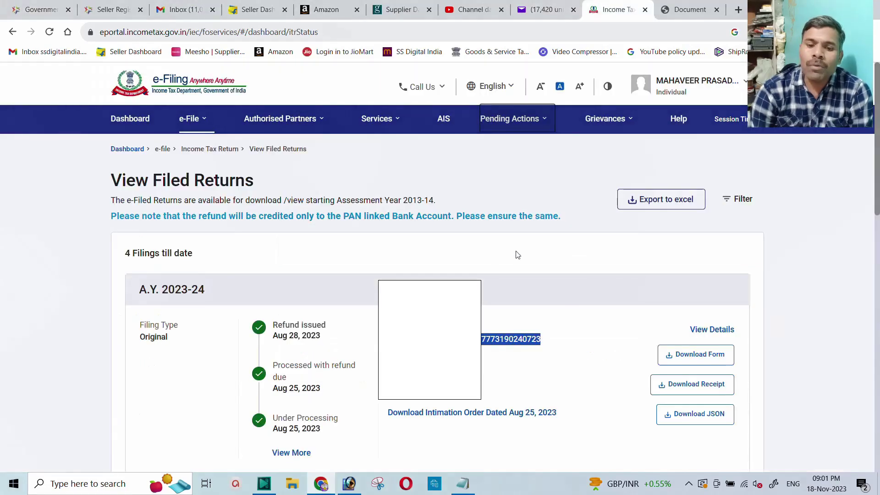
left_click(497, 344)
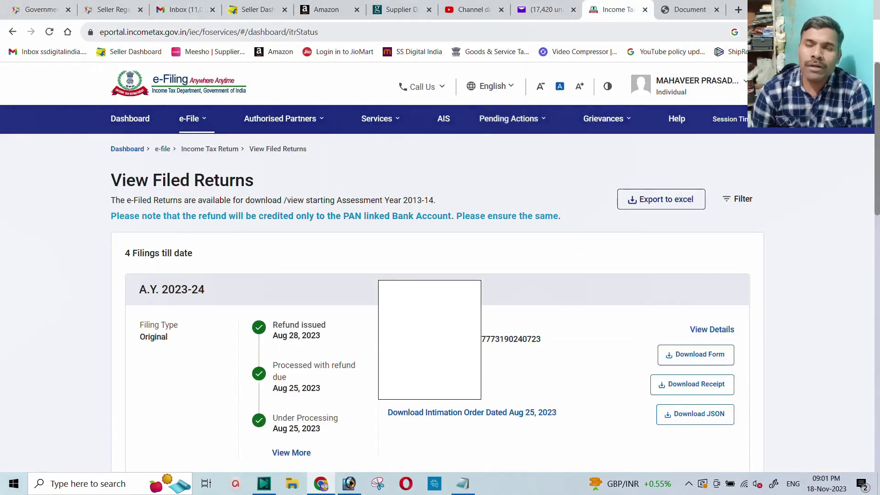